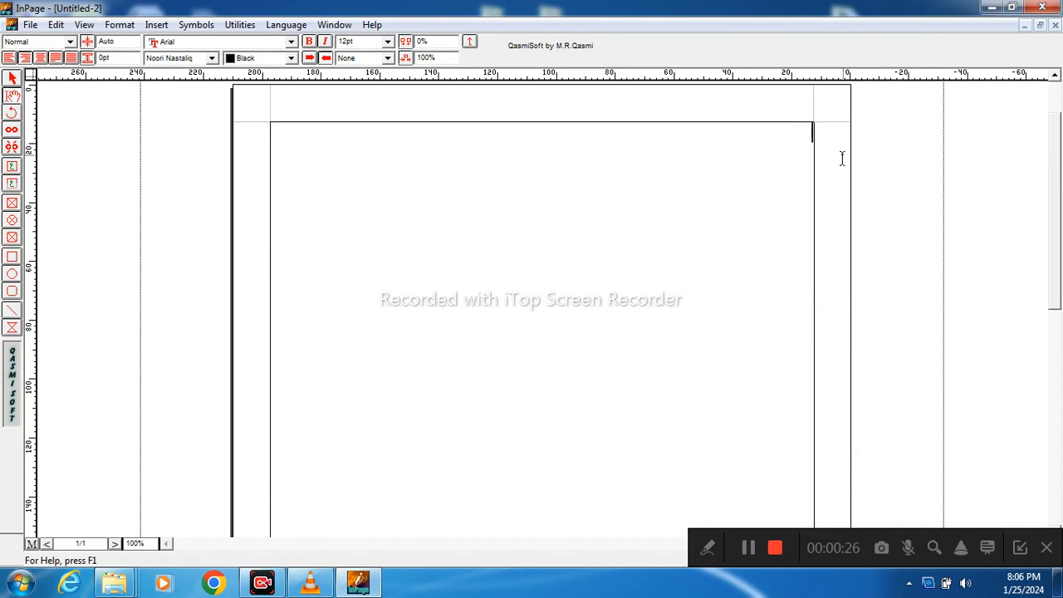
Step: Set the font size to 24pt and switch the typing language to English
click(388, 42)
click(364, 104)
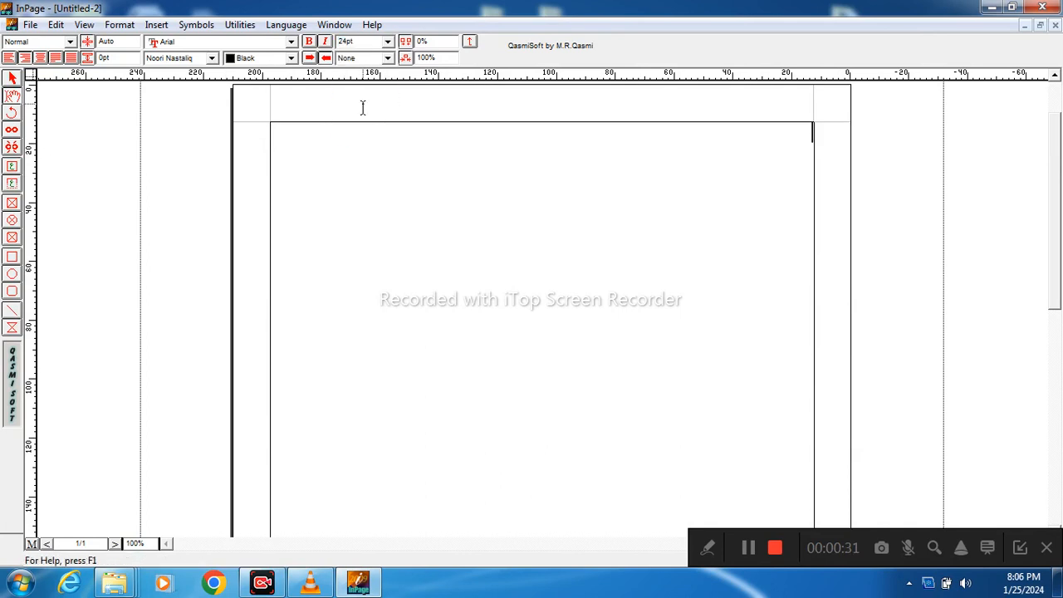
click(286, 25)
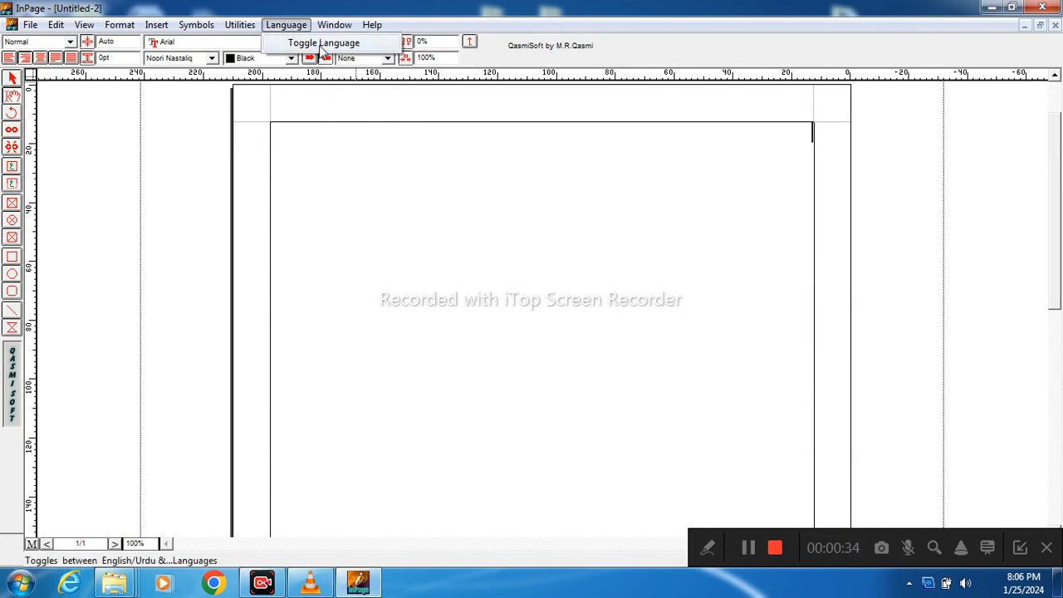
click(323, 43)
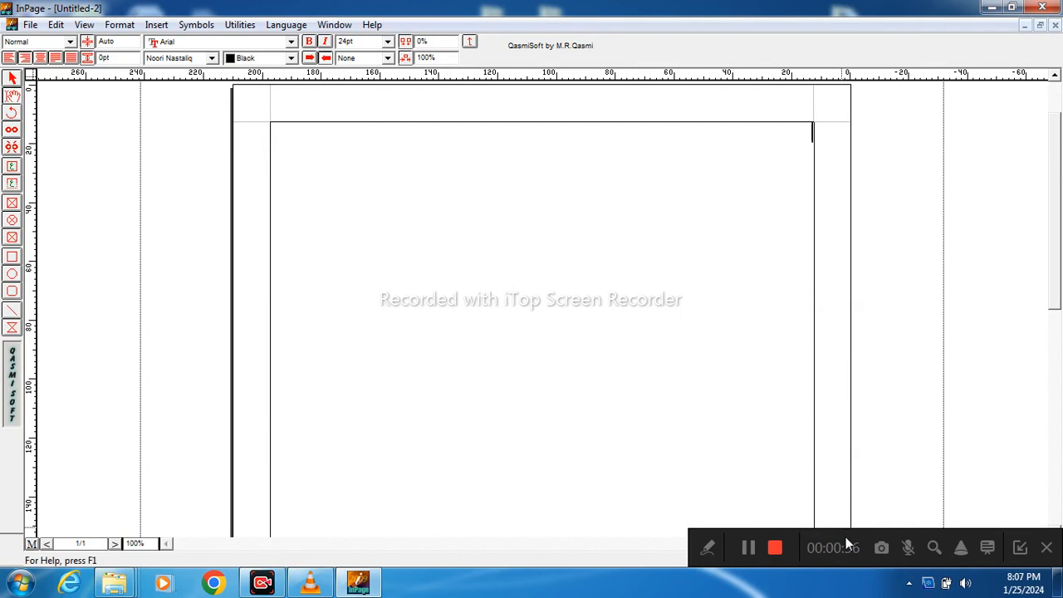
drag(777, 528, 775, 480)
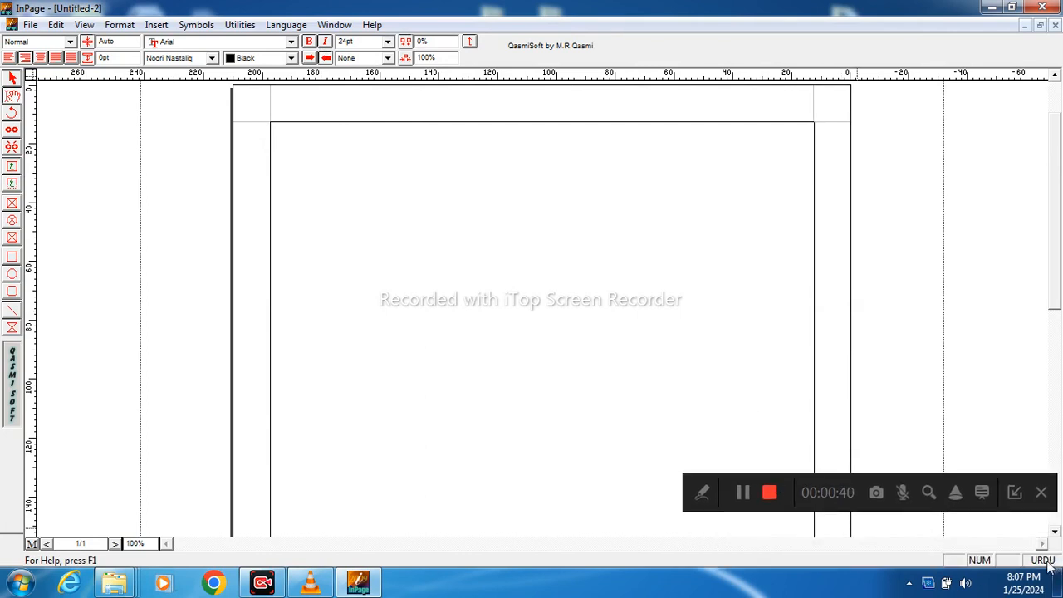
click(287, 25)
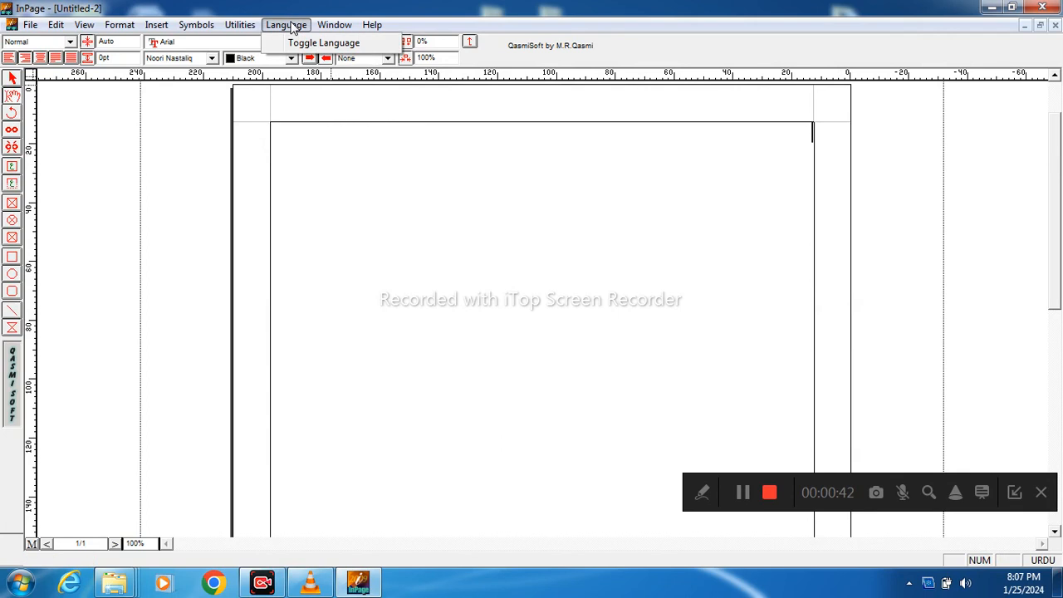
click(328, 43)
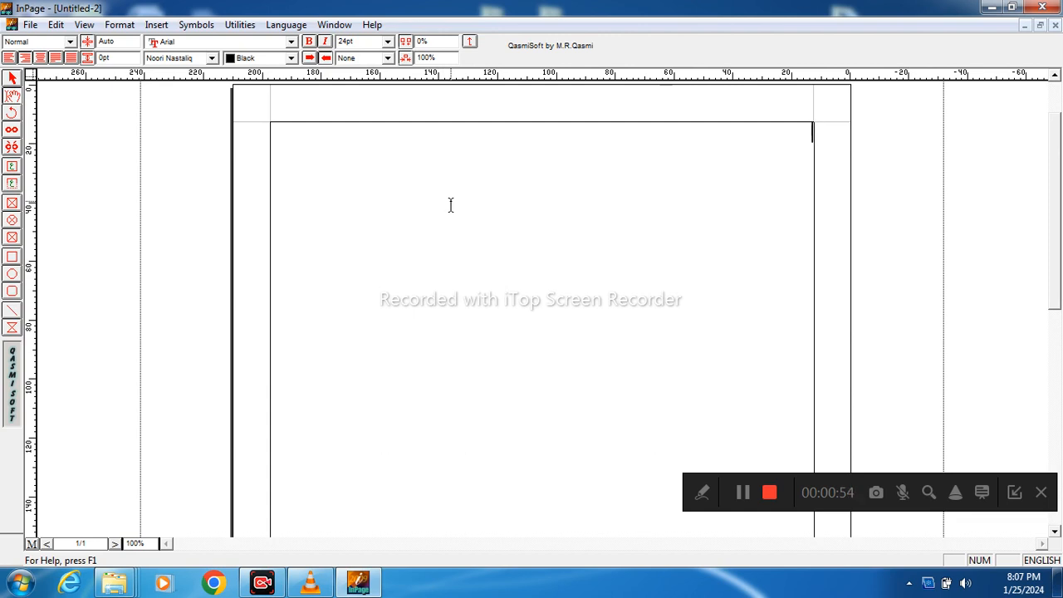
Step: Enter the title "My student picture" near the middle of the first line and start a new line
text(My stu)
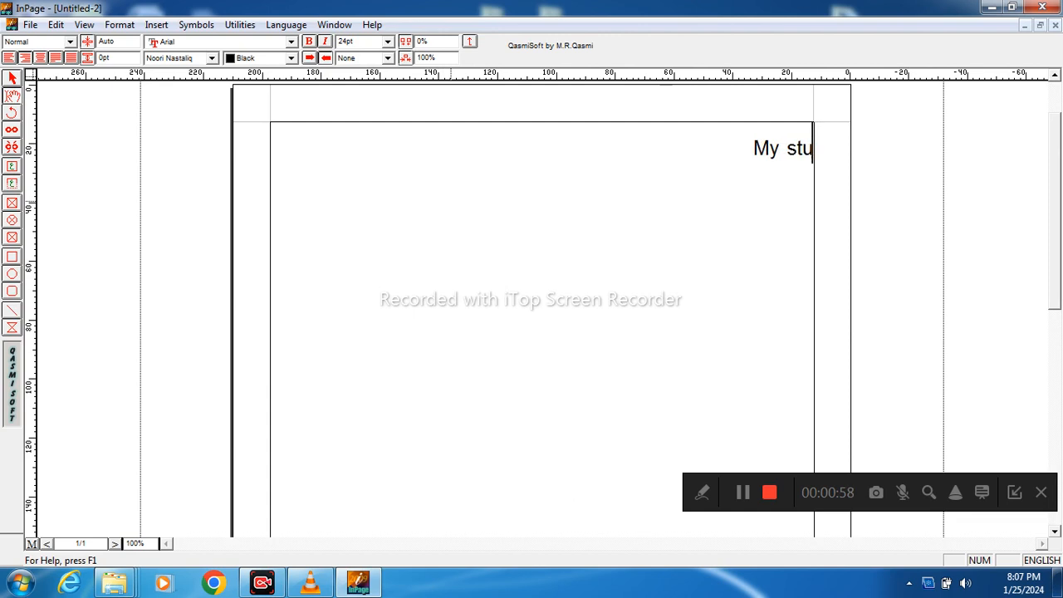
text(dent picture)
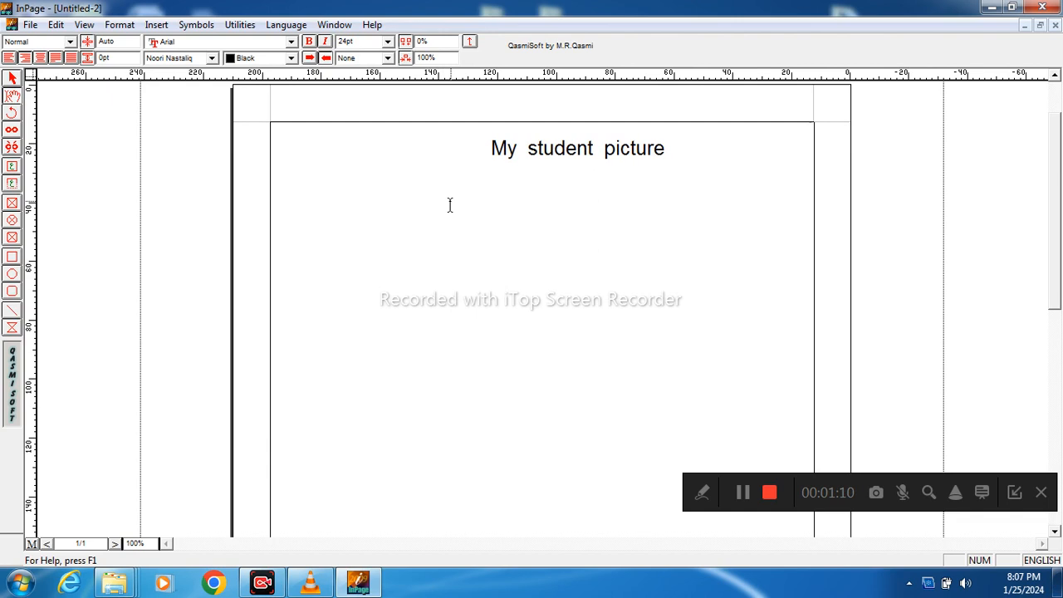
key(Return)
Step: Insert the picture 1597938366990.jpg from New Volume (D:) below the title, with its preview turned on
click(154, 25)
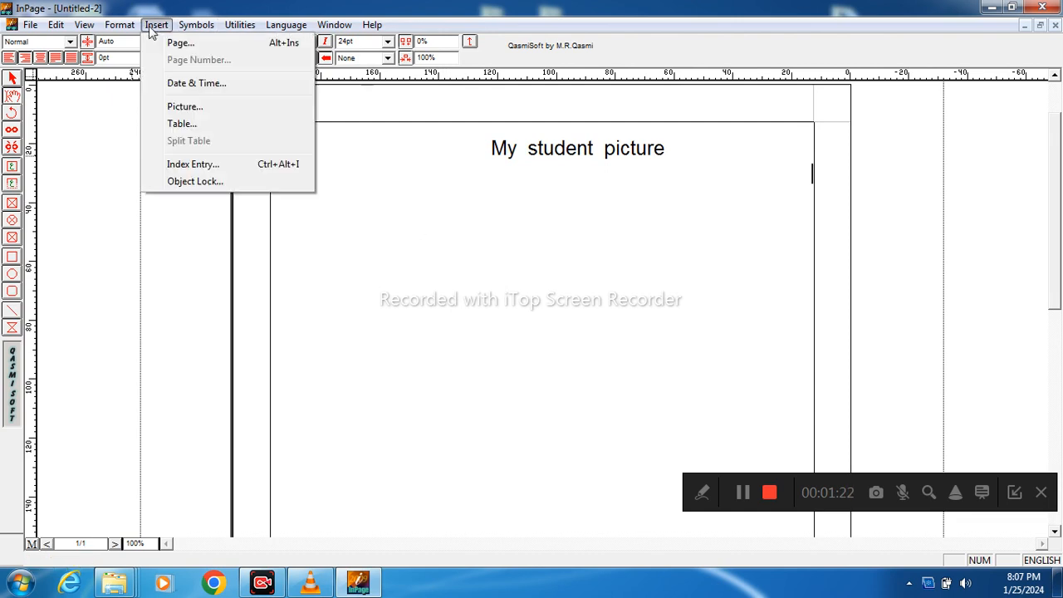
click(184, 106)
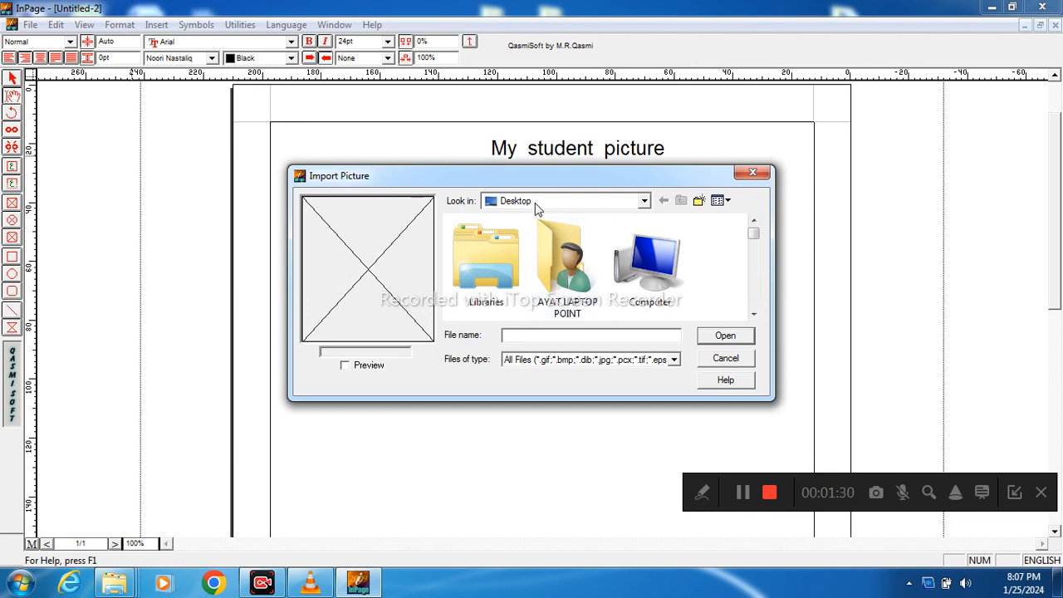
click(645, 202)
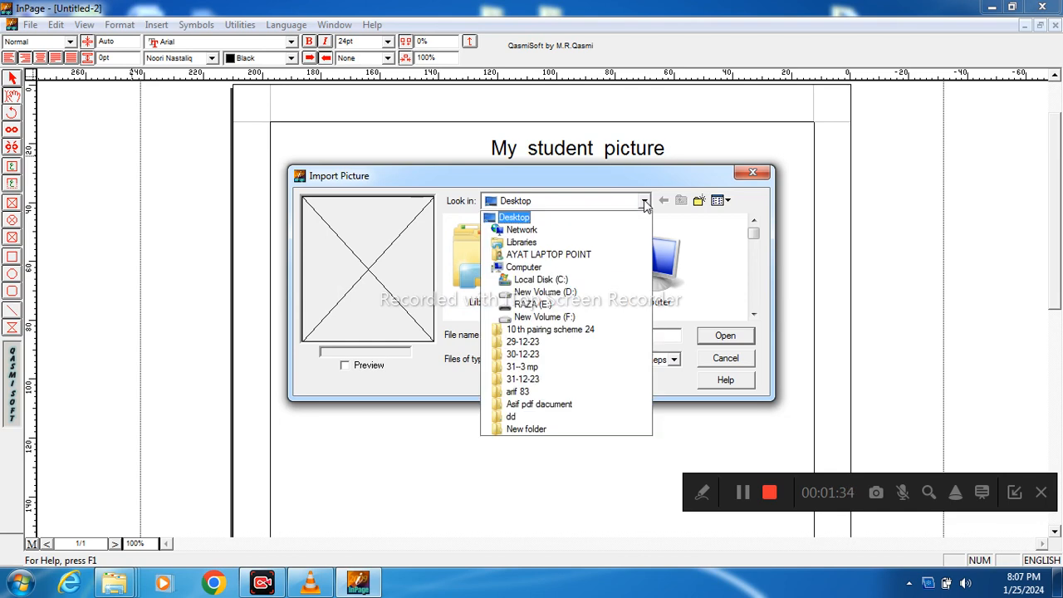
click(570, 294)
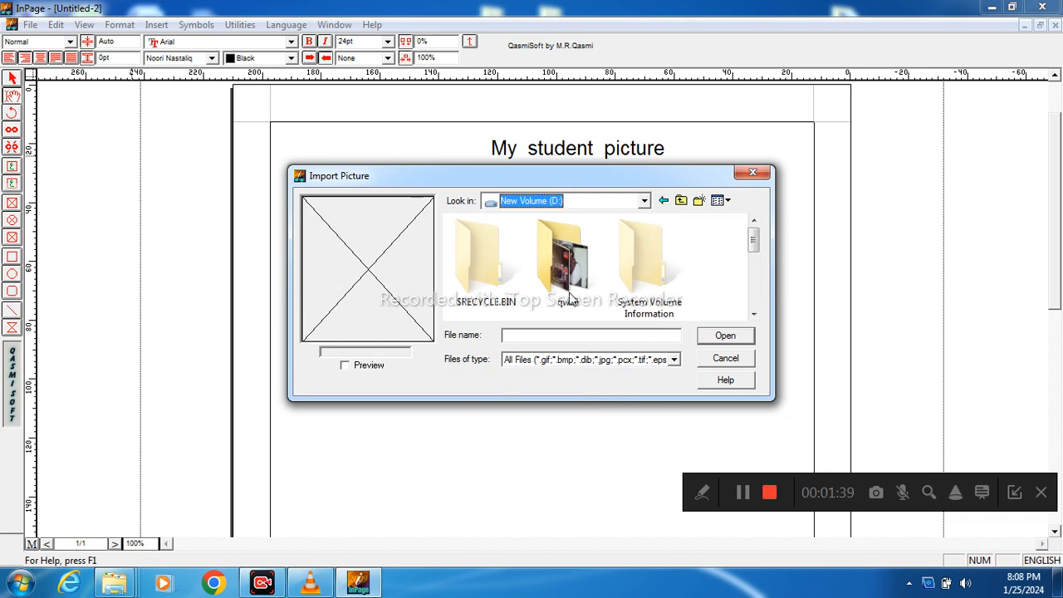
click(754, 314)
click(754, 314)
click(754, 315)
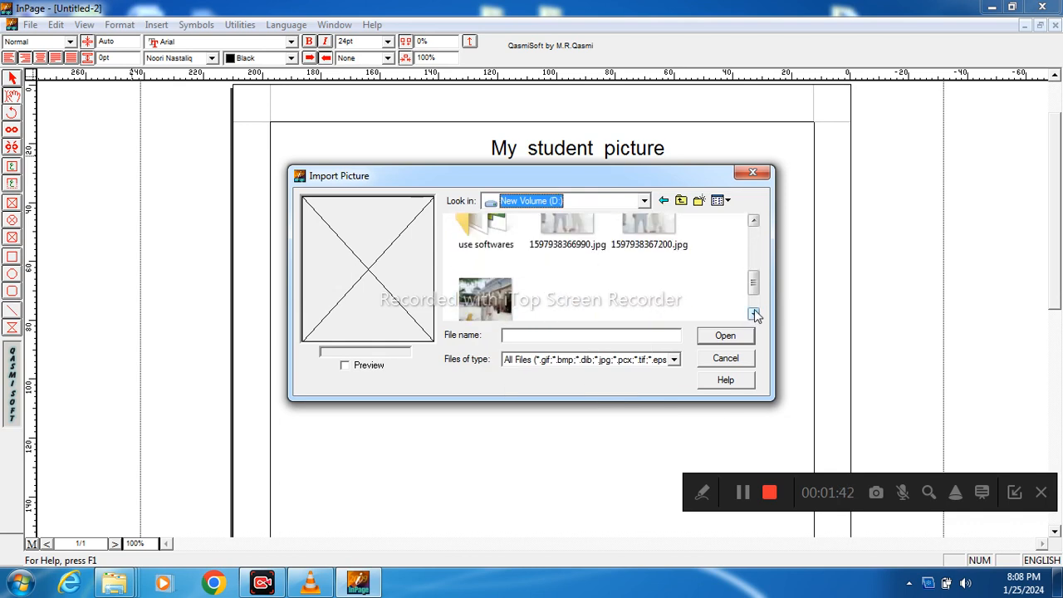
click(754, 222)
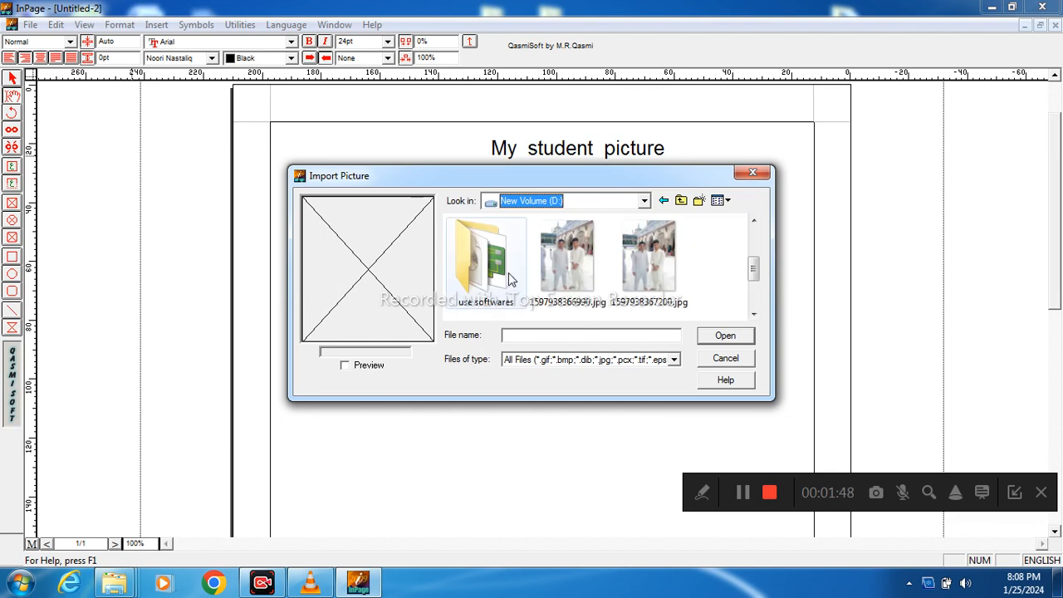
click(574, 265)
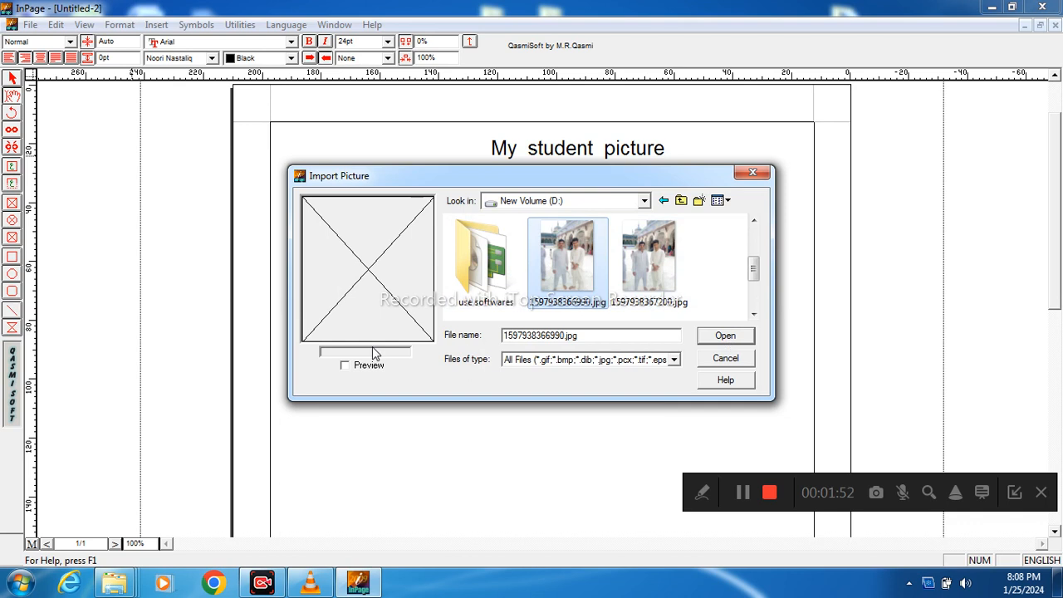
click(345, 366)
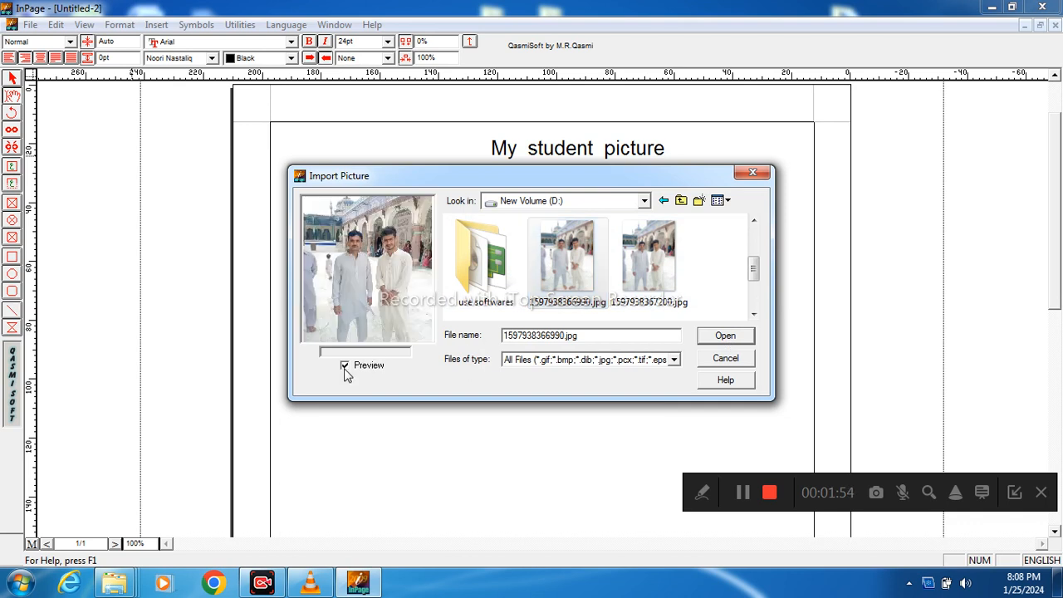
click(727, 338)
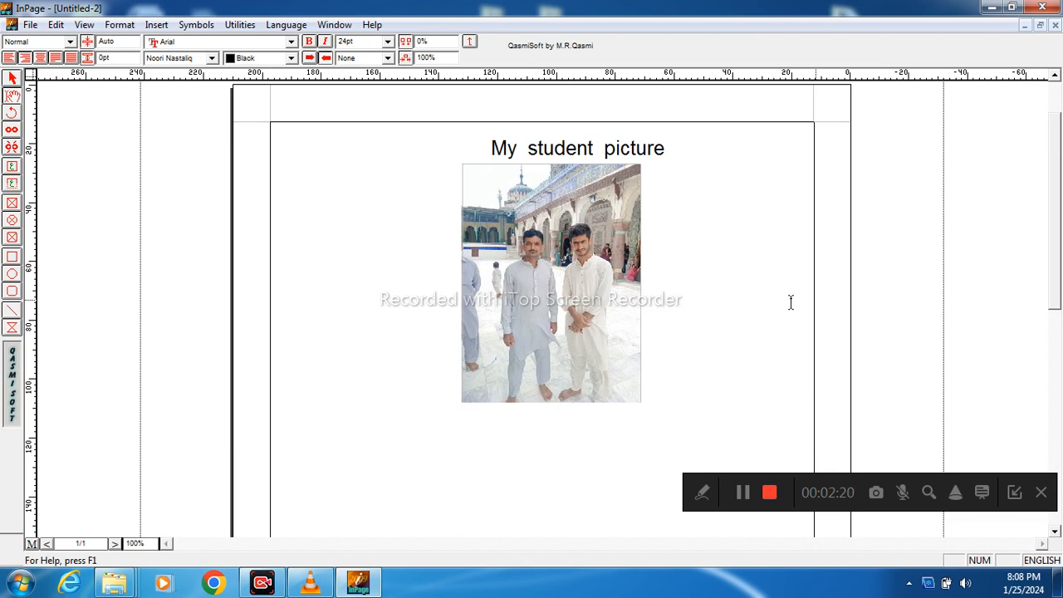
Step: Crop the picture's frame to about 51 mm wide and 78 mm high, and deselect it
click(561, 354)
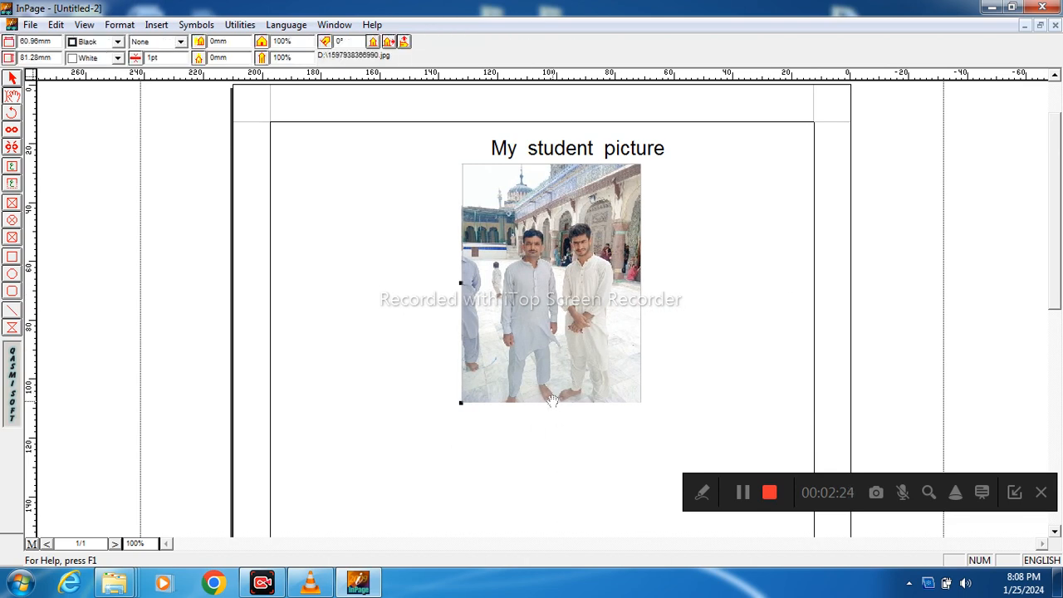
drag(552, 401, 557, 365)
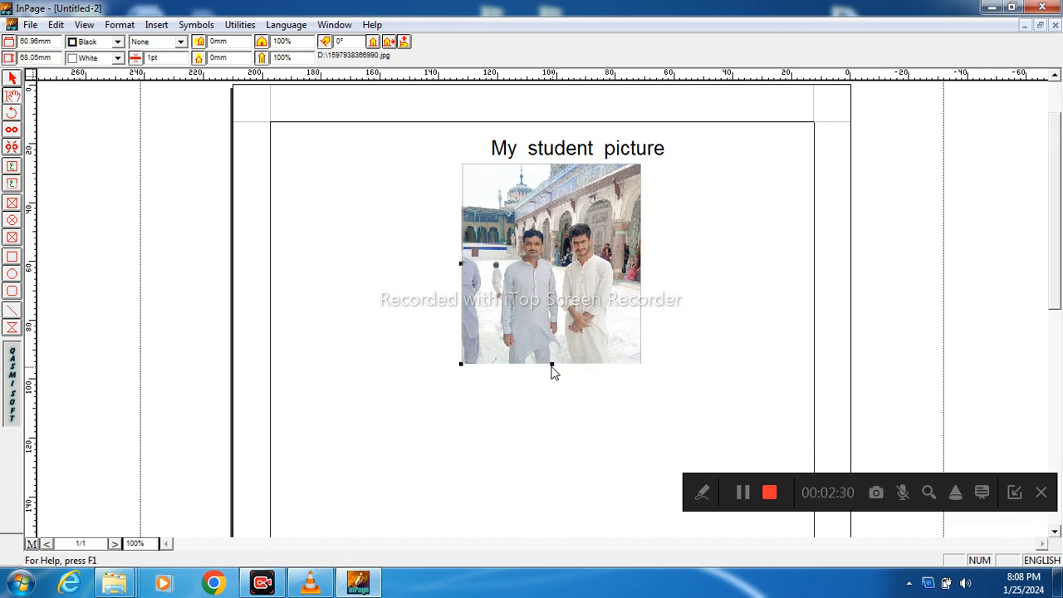
drag(551, 367, 554, 397)
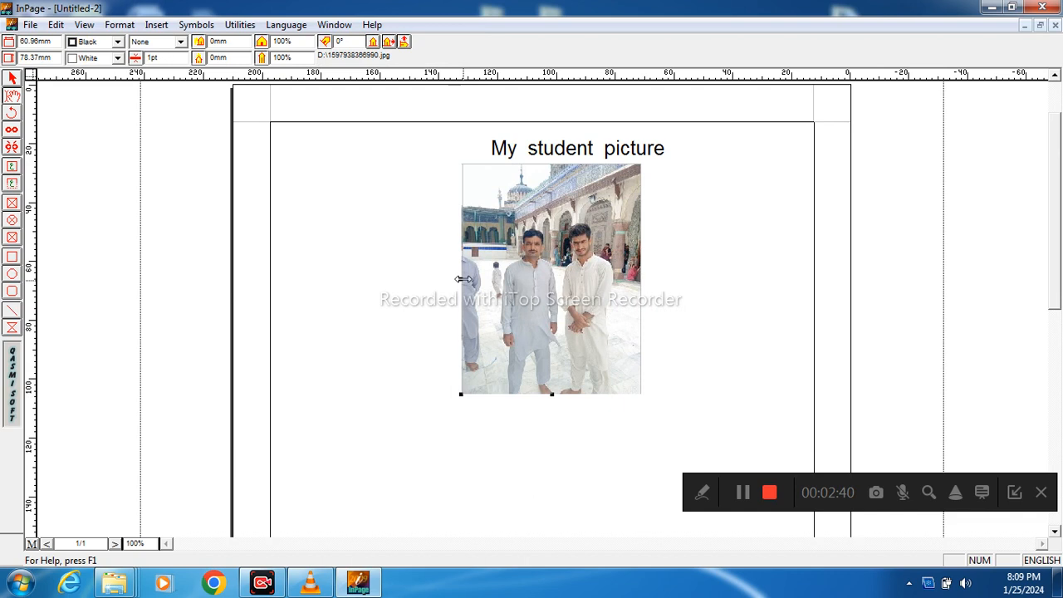
drag(462, 279, 494, 289)
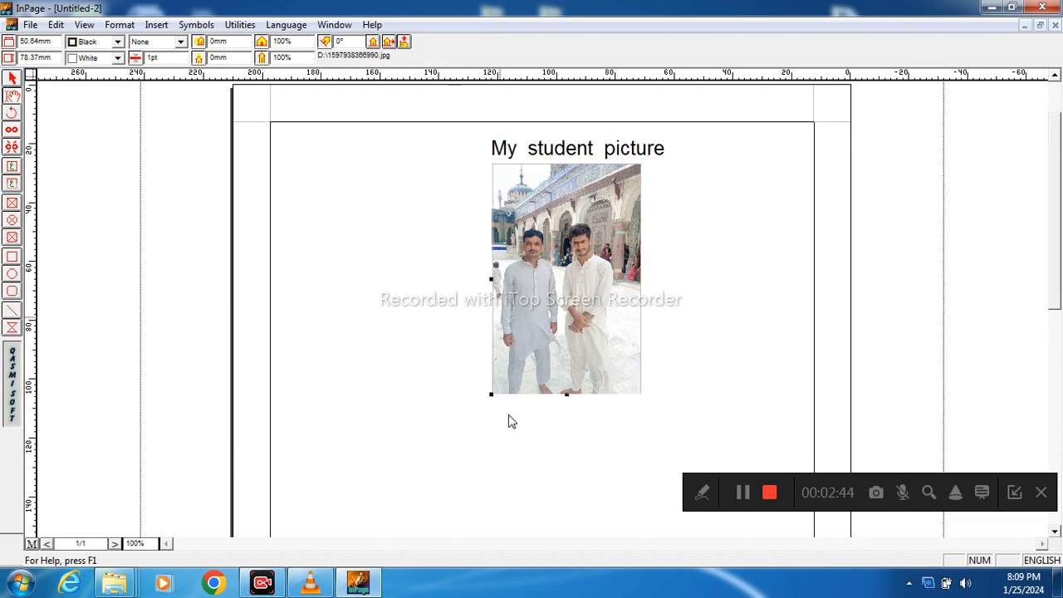
click(466, 368)
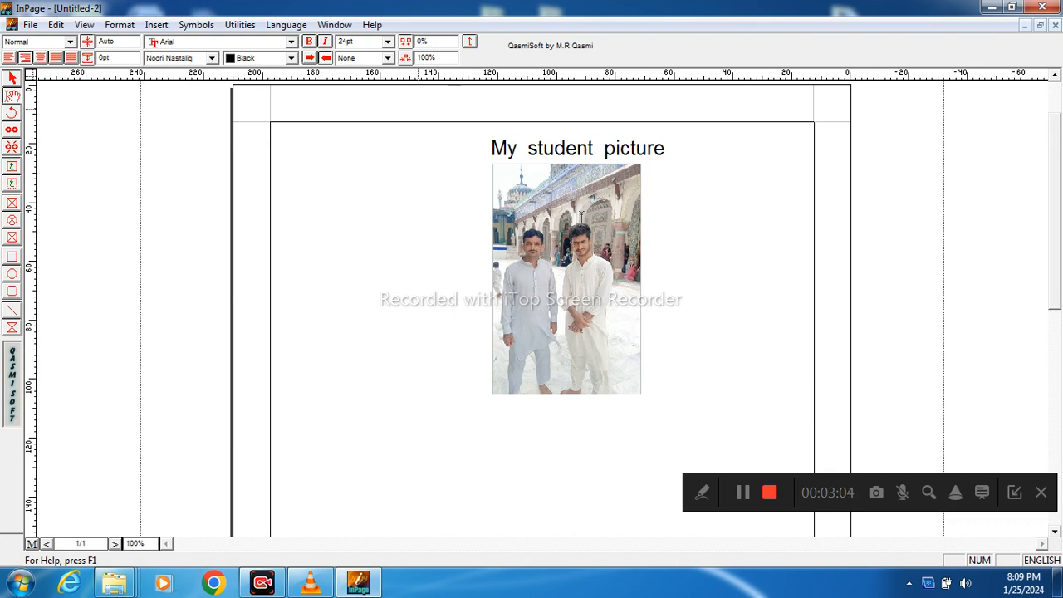
Step: Switch the typing language to Urdu and write "میرے گھر کے سامنے ایک پارک ہے۔" below the picture, followed by a new line
click(1040, 562)
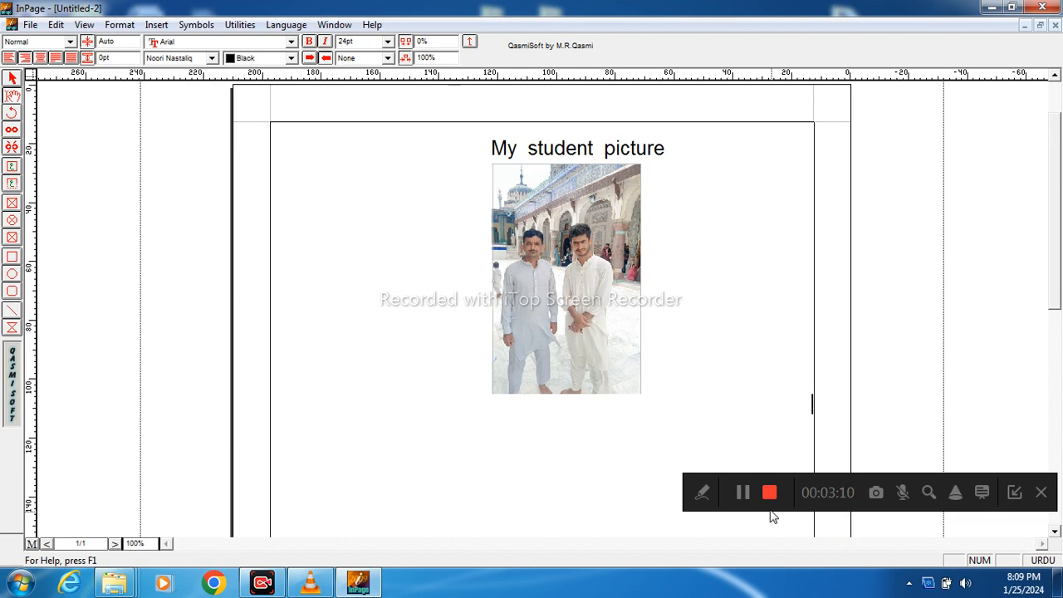
text(میرے گھر کے سامنے)
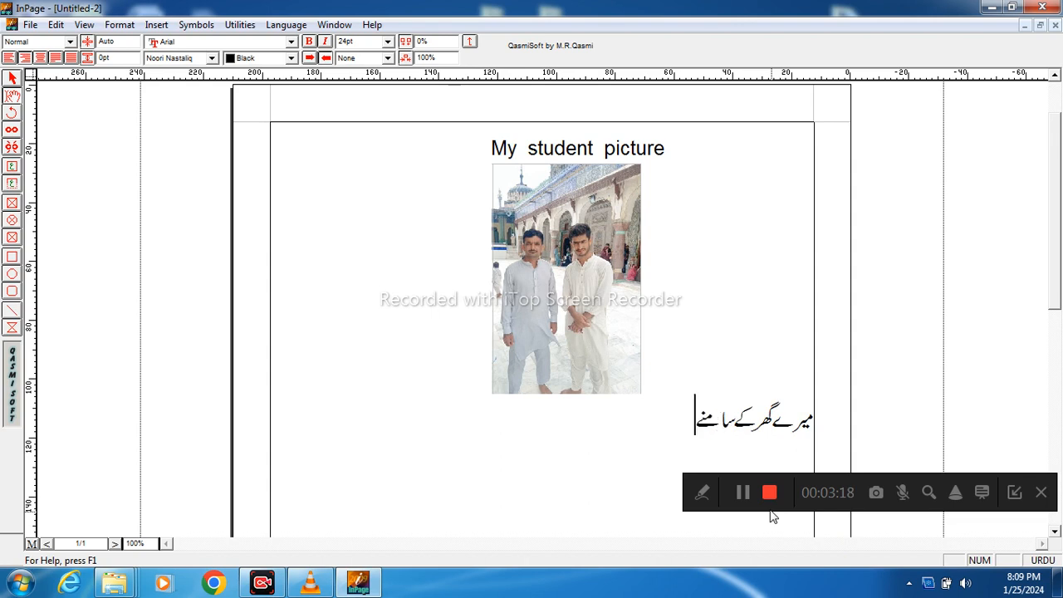
text(ایک پارک ہے۔)
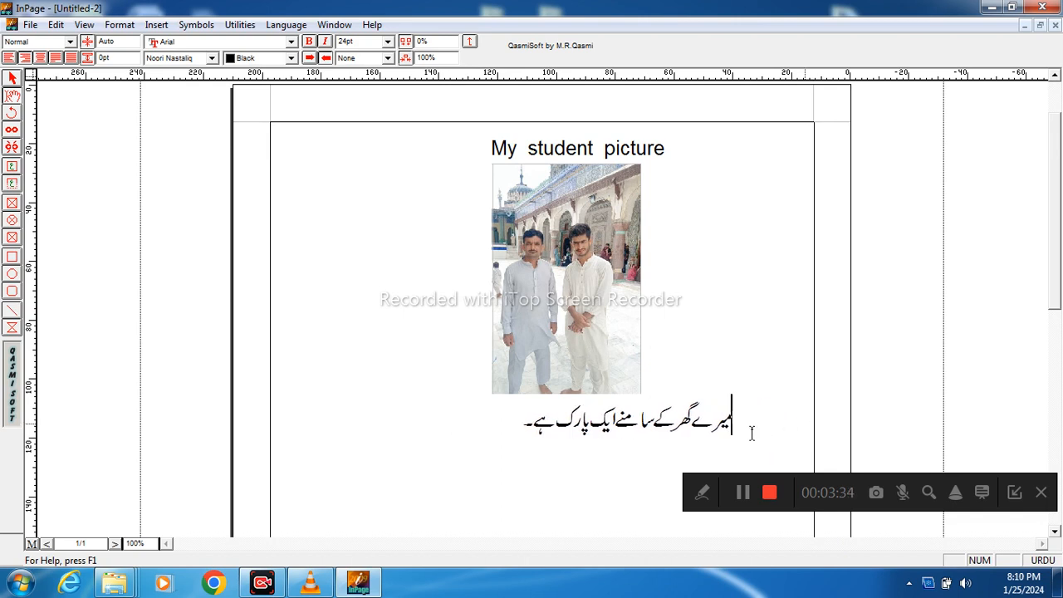
click(522, 423)
Step: Insert the picture Untitled.jpg from the Desktop below the Urdu sentence, with its preview turned on
click(155, 28)
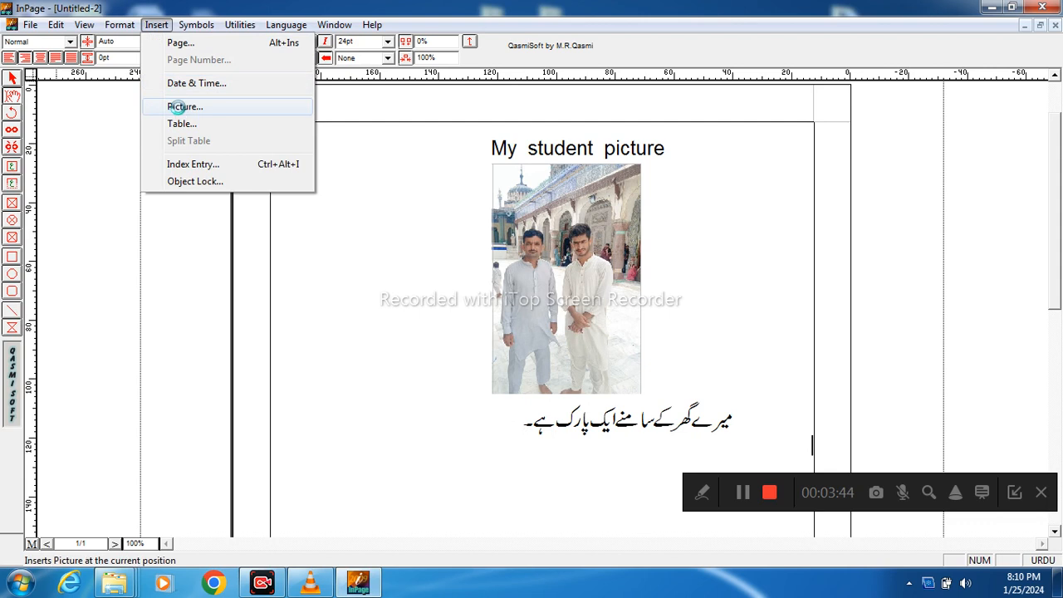
click(183, 107)
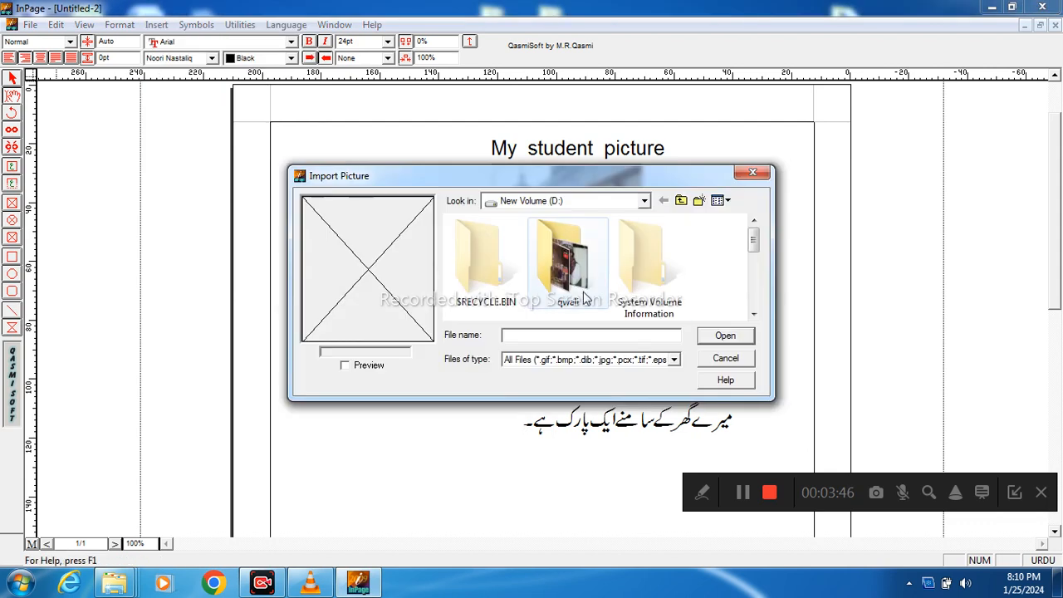
click(754, 316)
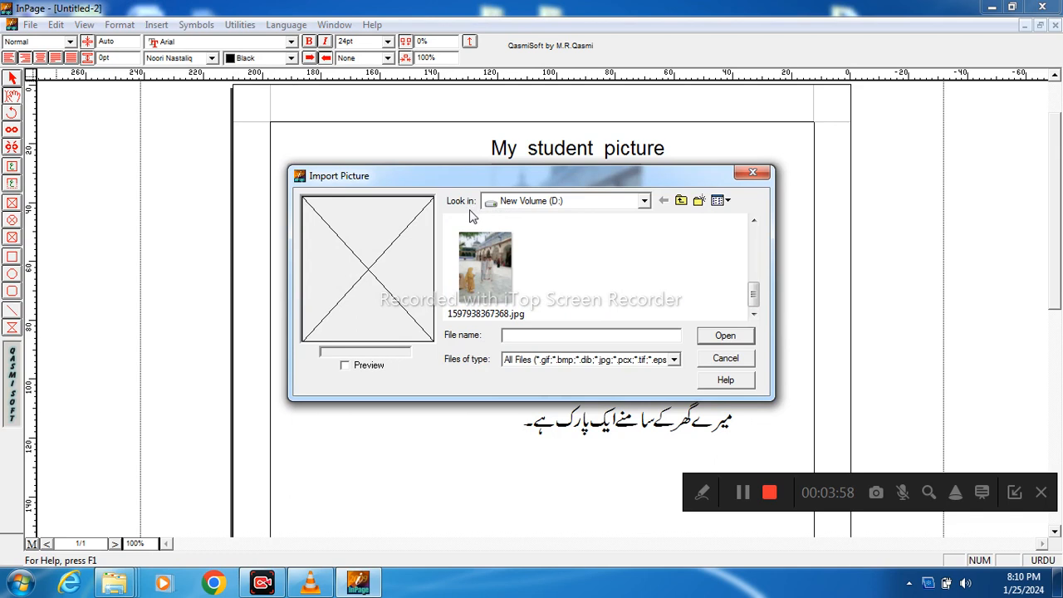
click(644, 202)
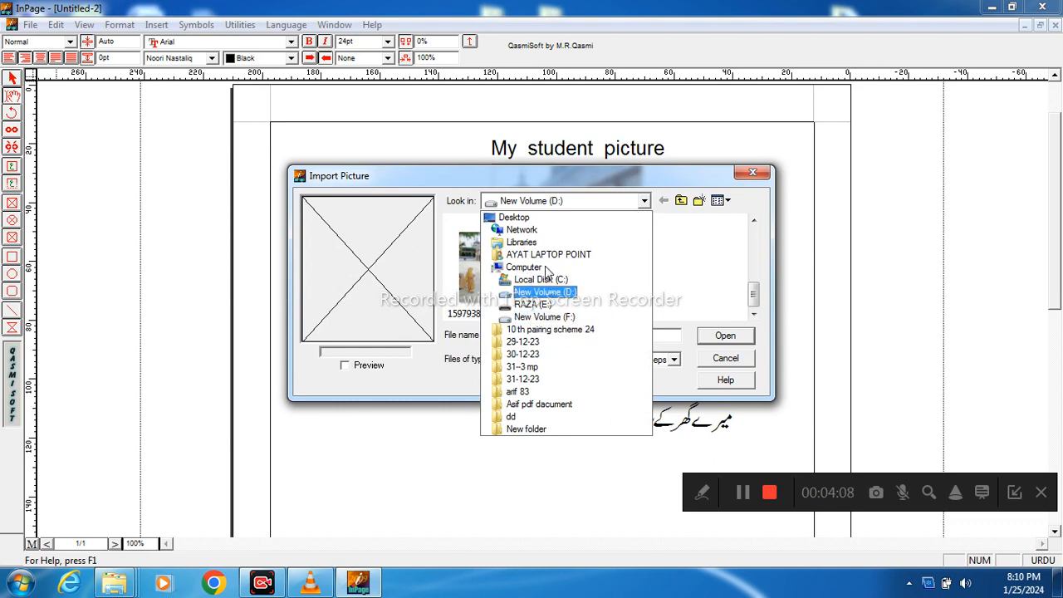
click(521, 223)
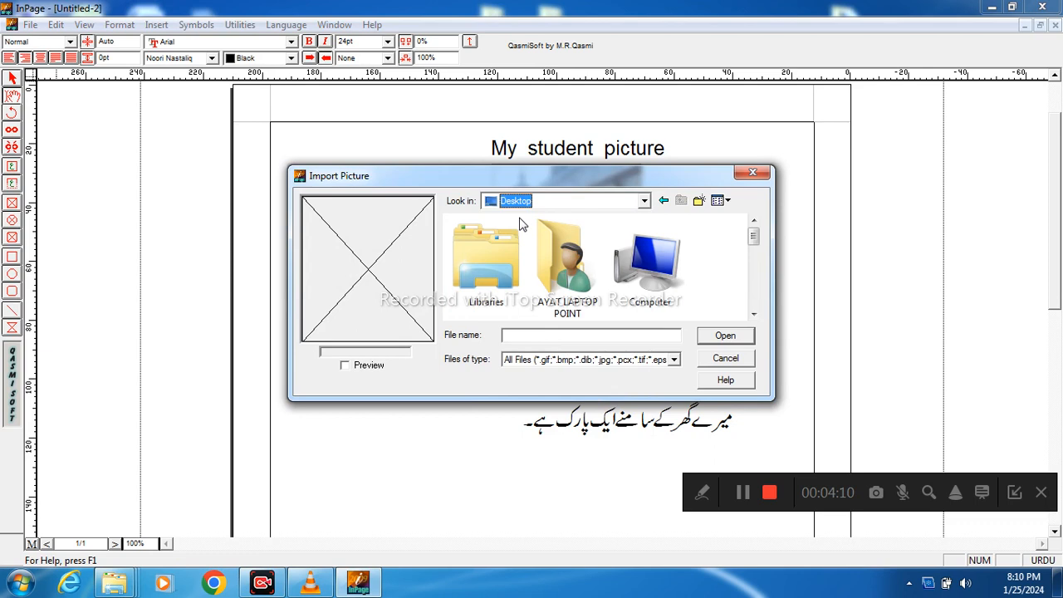
click(754, 315)
click(753, 315)
click(753, 315)
click(754, 315)
click(753, 315)
click(754, 315)
click(754, 315)
click(753, 315)
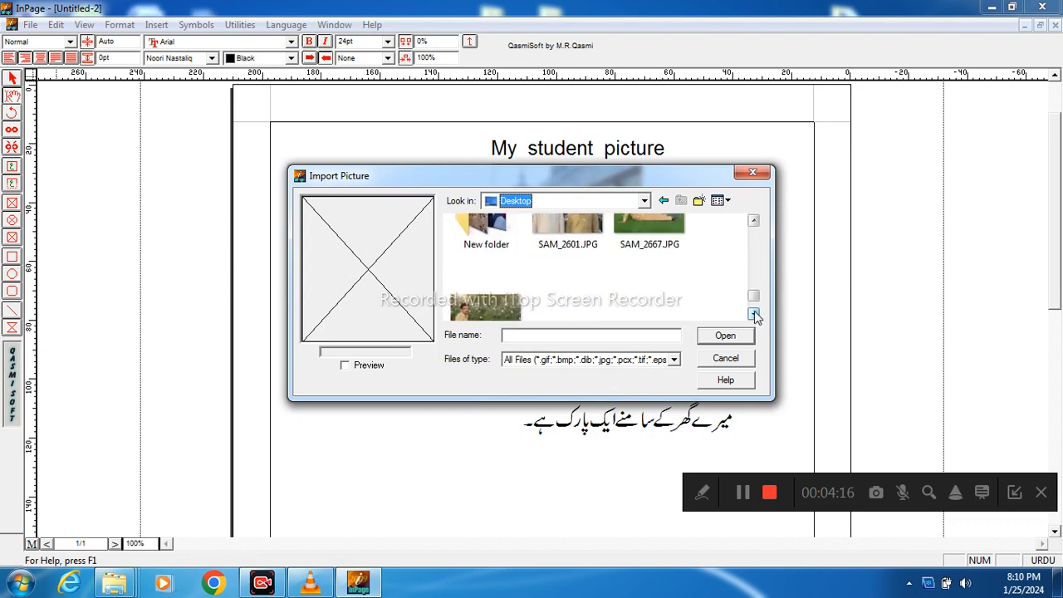
click(753, 315)
click(484, 281)
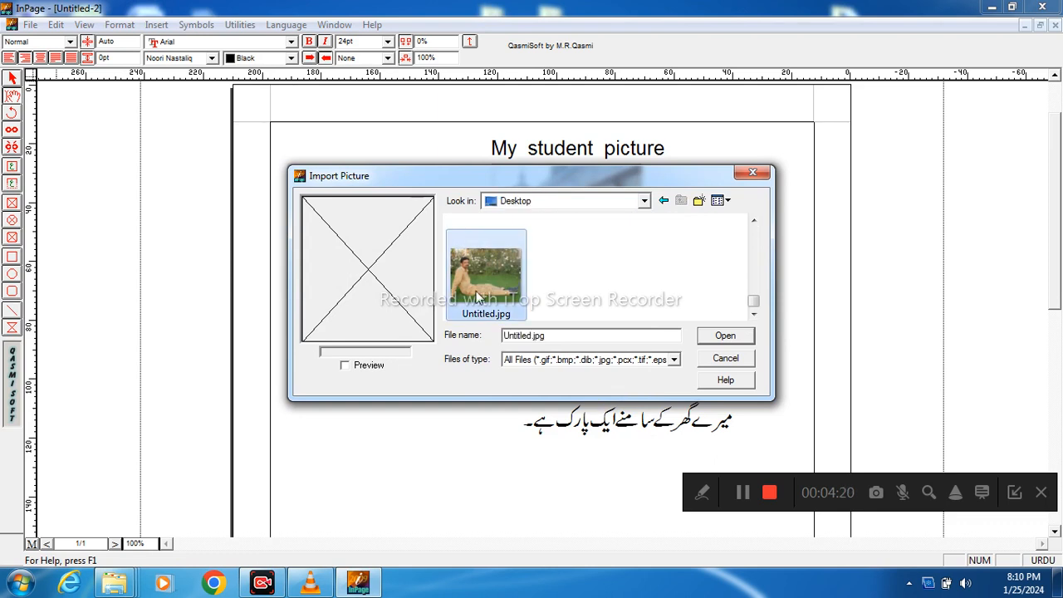
click(349, 368)
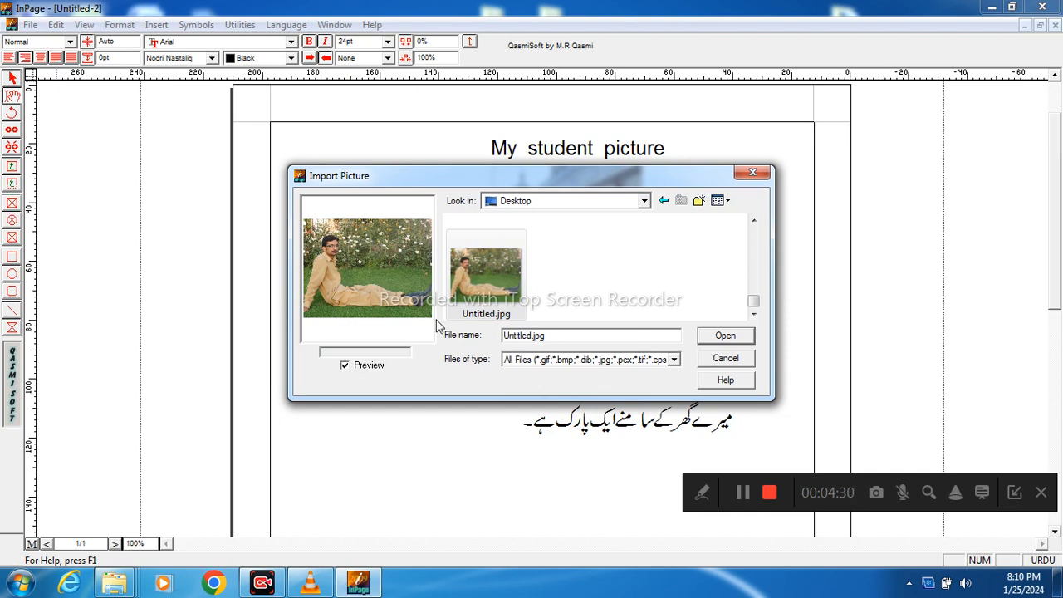
click(723, 338)
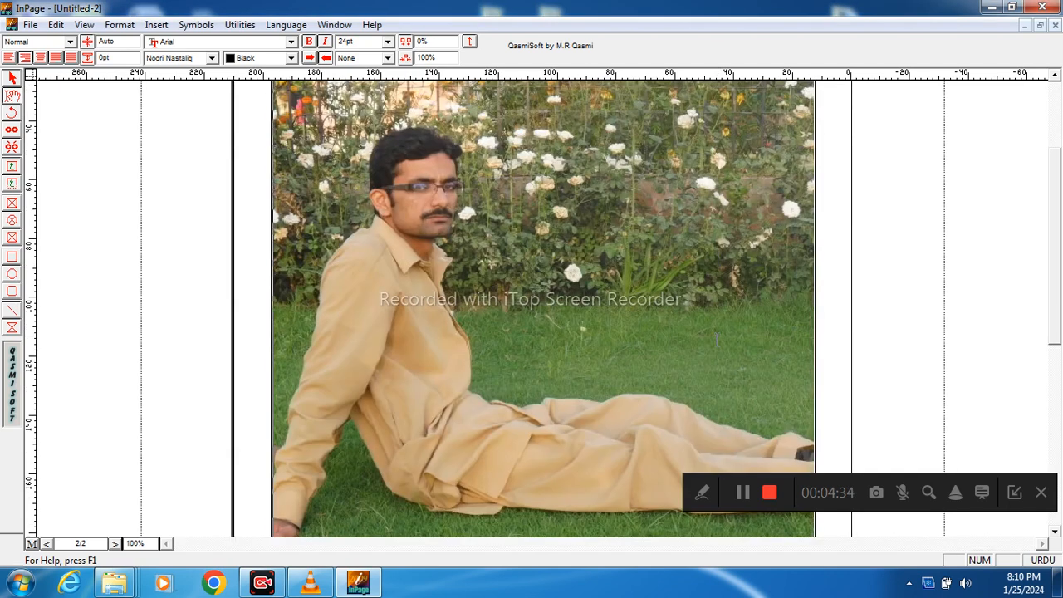